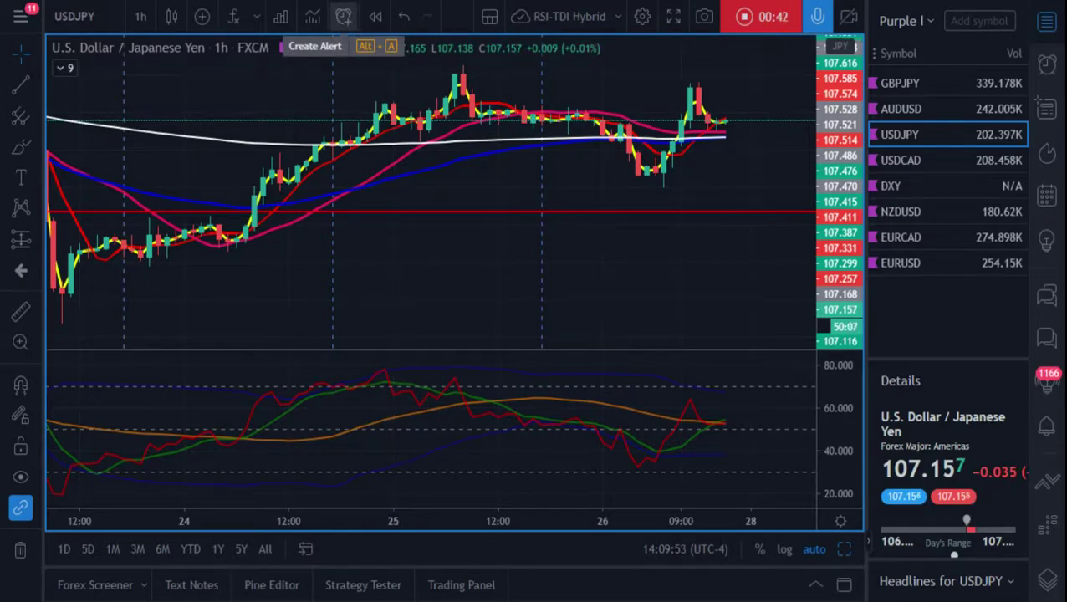
Start a new USDJPY alert from the TDI indicator pane below the price chart.
right_click(487, 146)
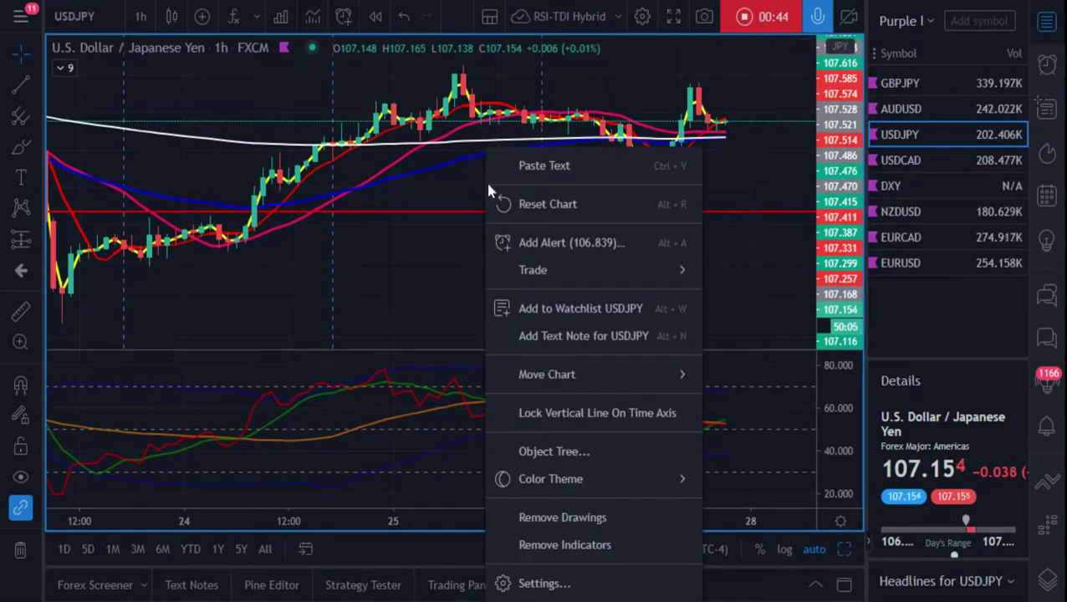
right_click(449, 121)
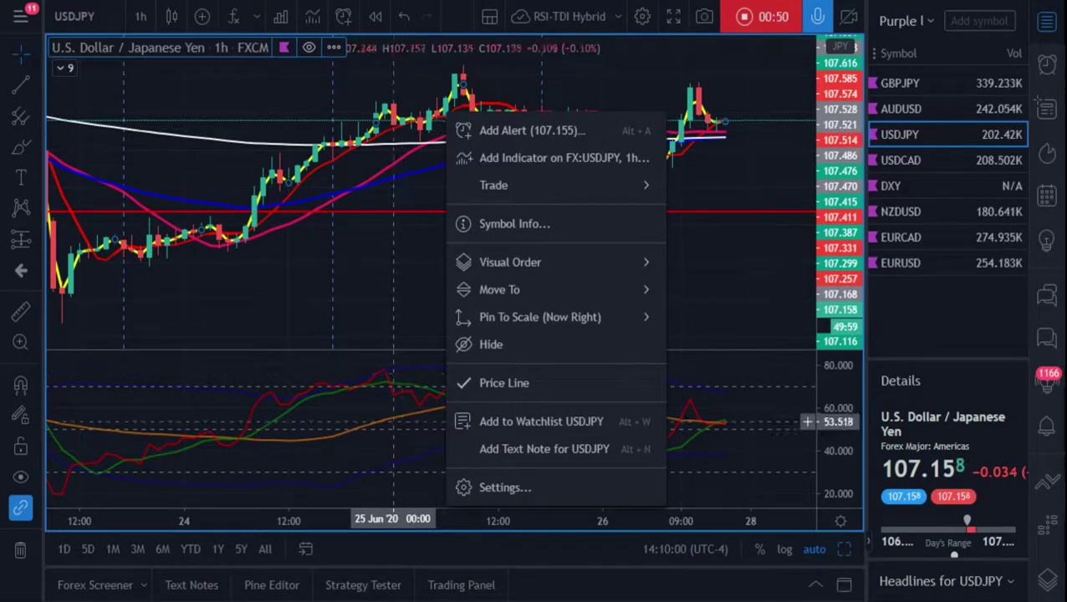
right_click(394, 422)
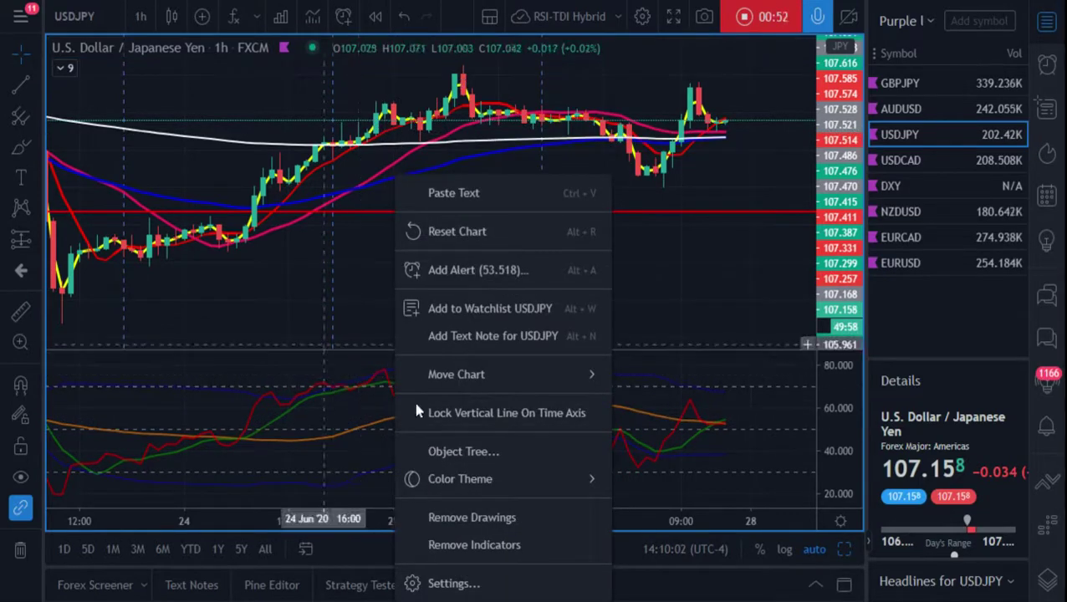
mouse_move(452, 375)
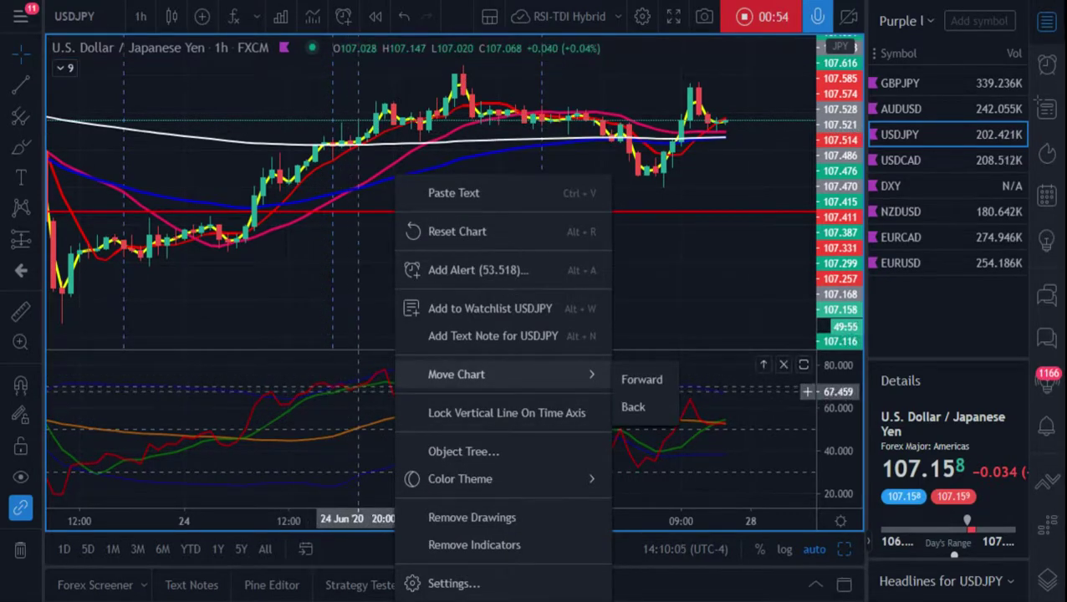
left_click(475, 271)
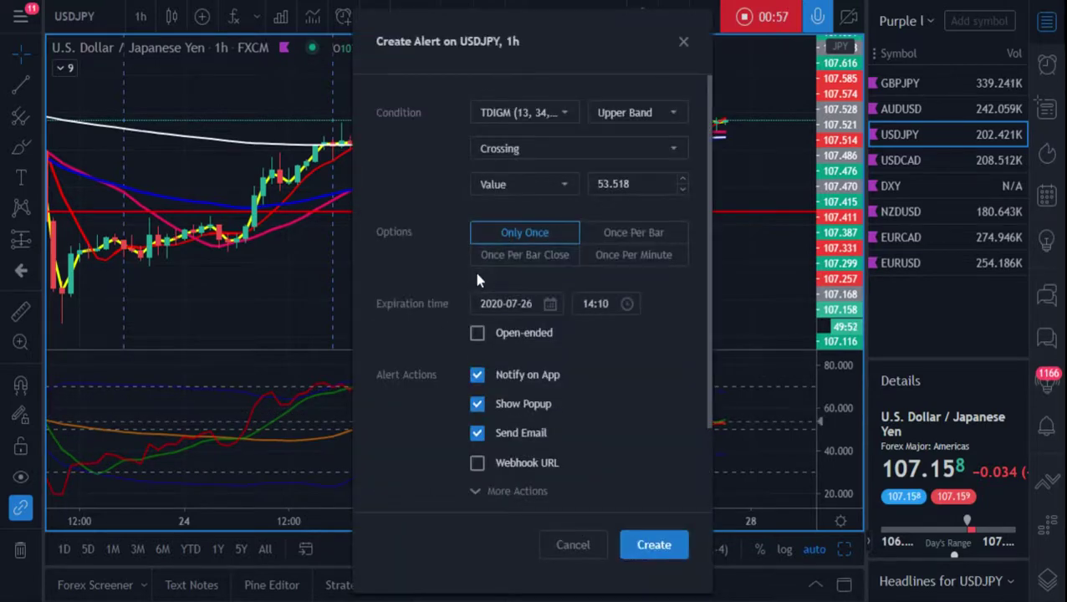
Set the alert condition to the TDIGM Fast MA crossing the TDIGM Slow MA.
left_click(497, 117)
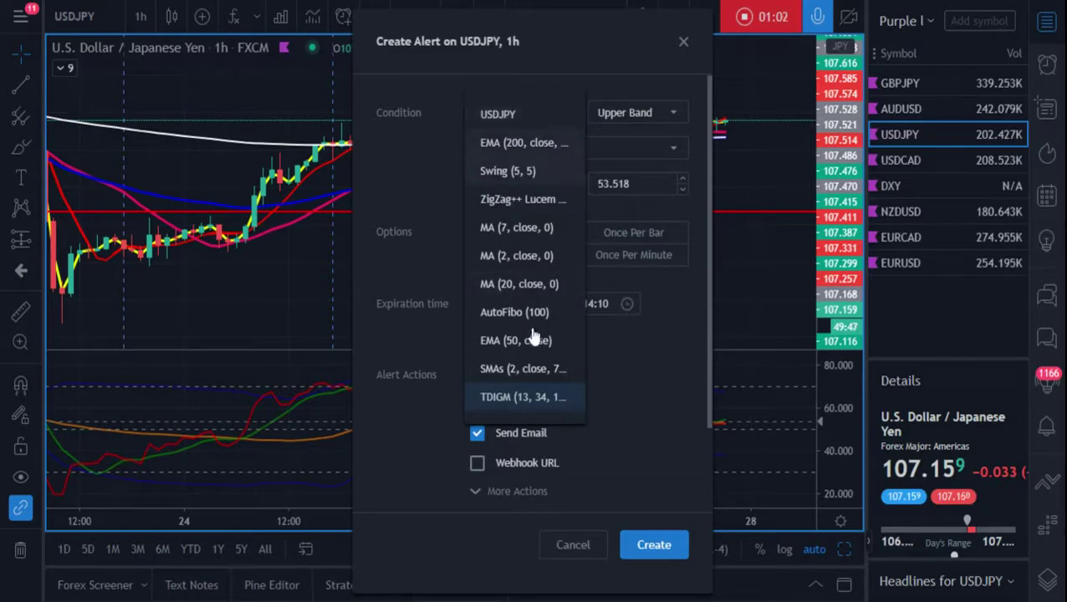
left_click(489, 401)
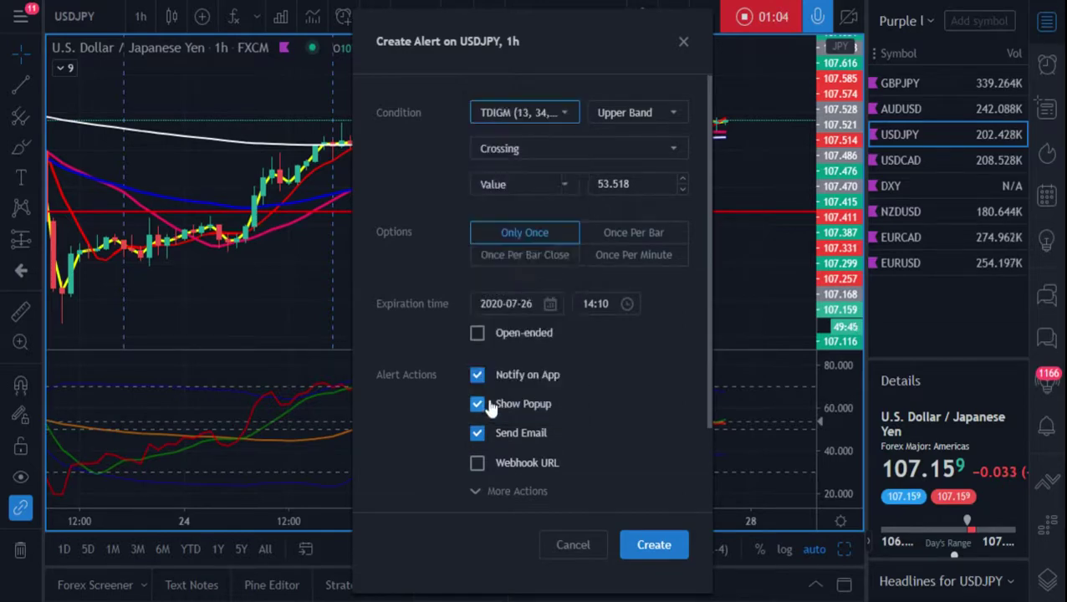
left_click(630, 117)
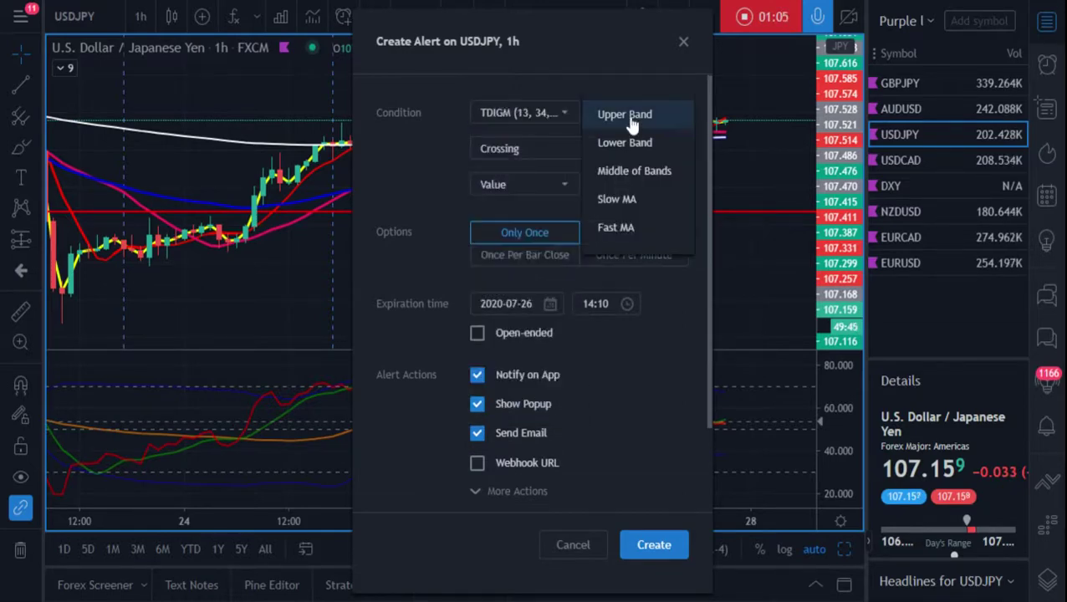
left_click(616, 234)
left_click(537, 190)
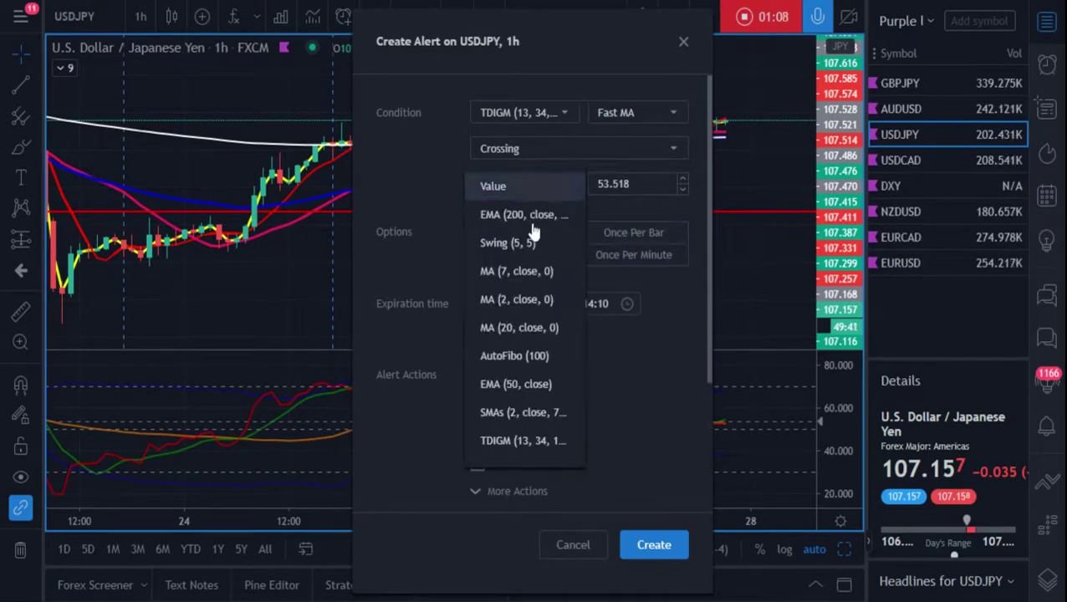
left_click(484, 440)
left_click(658, 186)
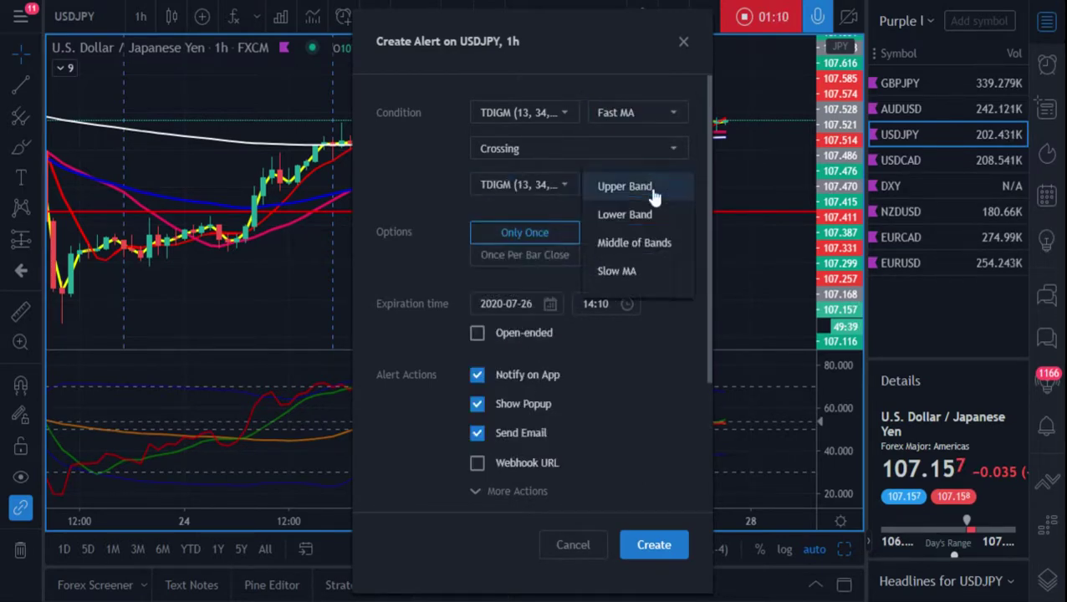
left_click(626, 272)
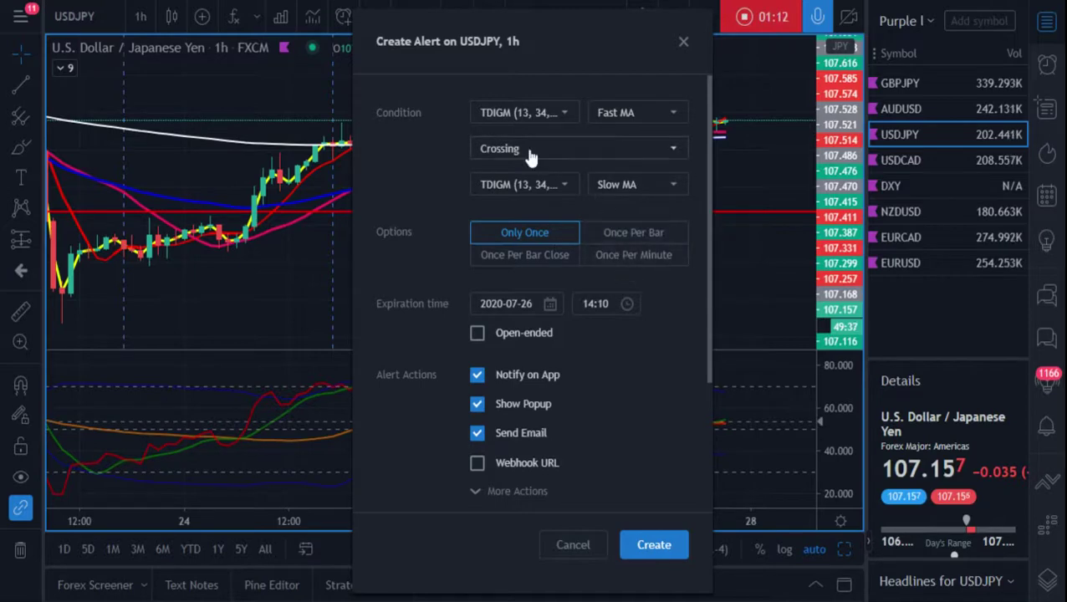
Move the alert dialog off the recent candles and review the available condition operators, keeping Crossing.
left_click_drag(584, 19, 388, 4)
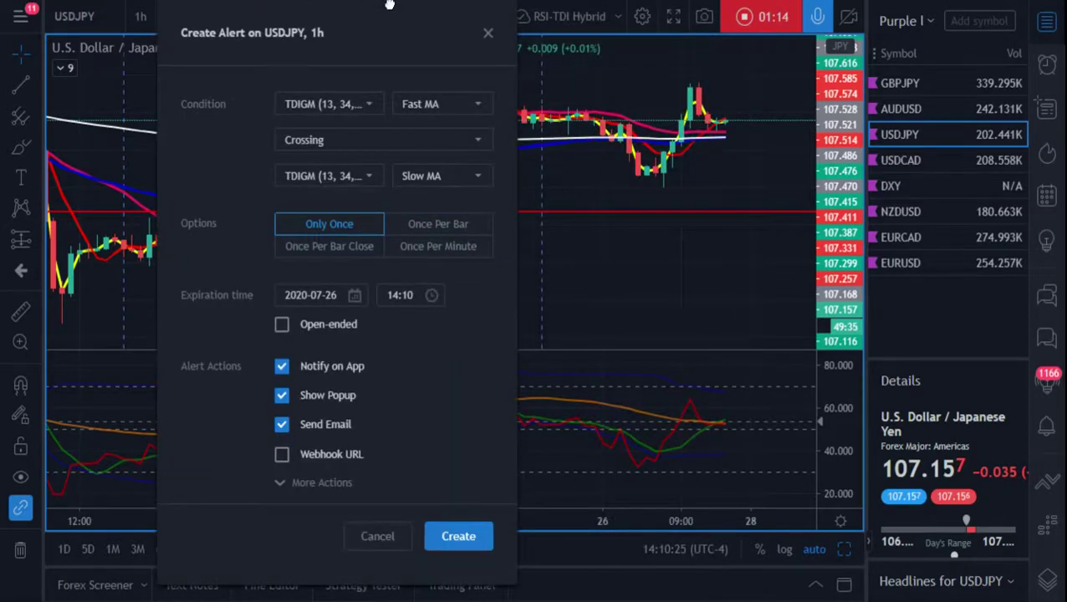
left_click(483, 147)
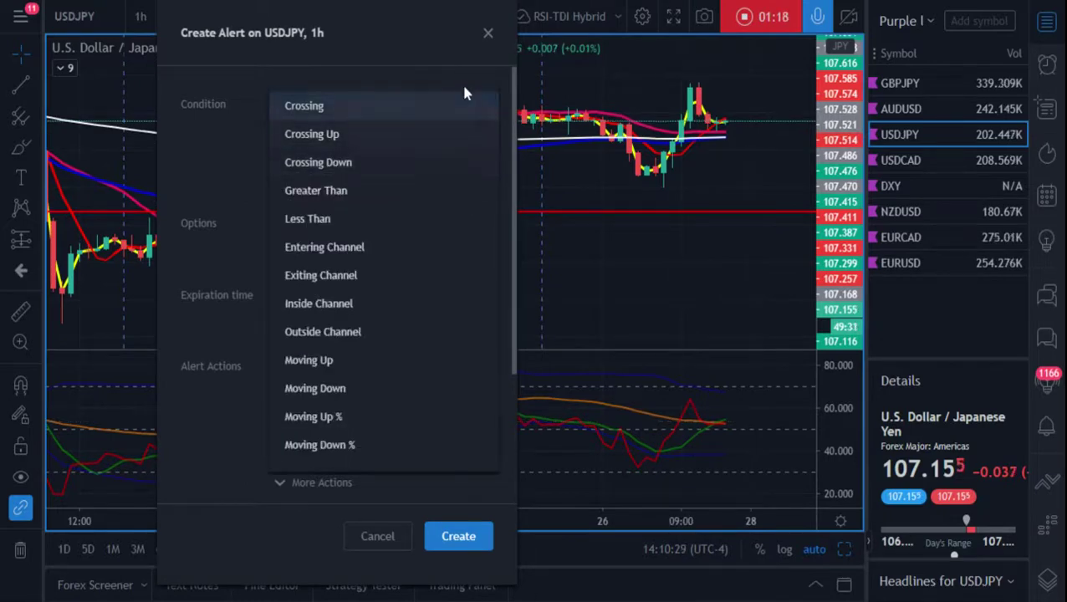
left_click(424, 48)
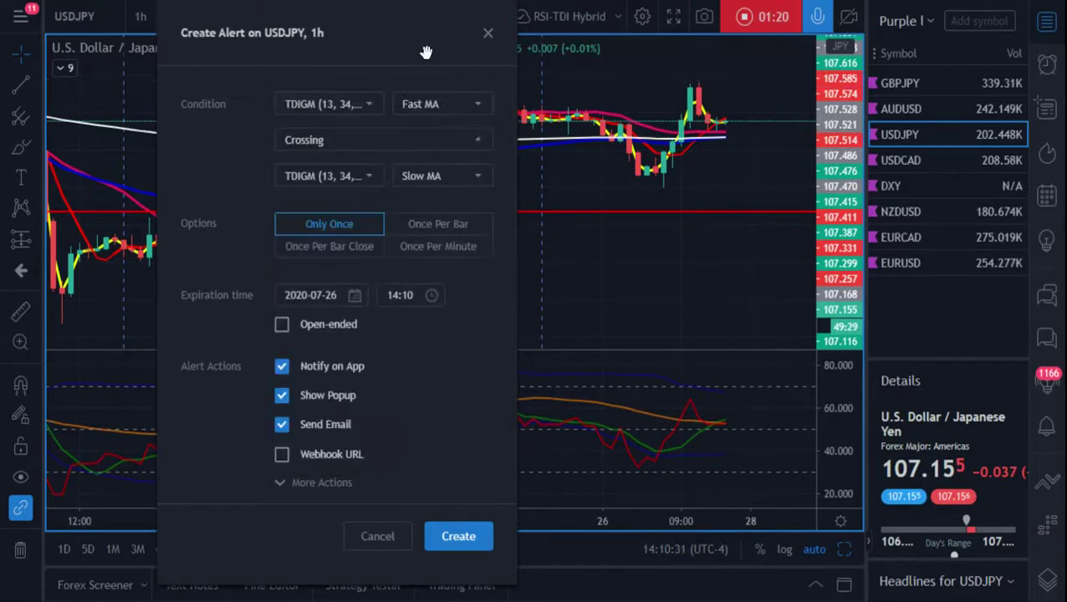
left_click(427, 134)
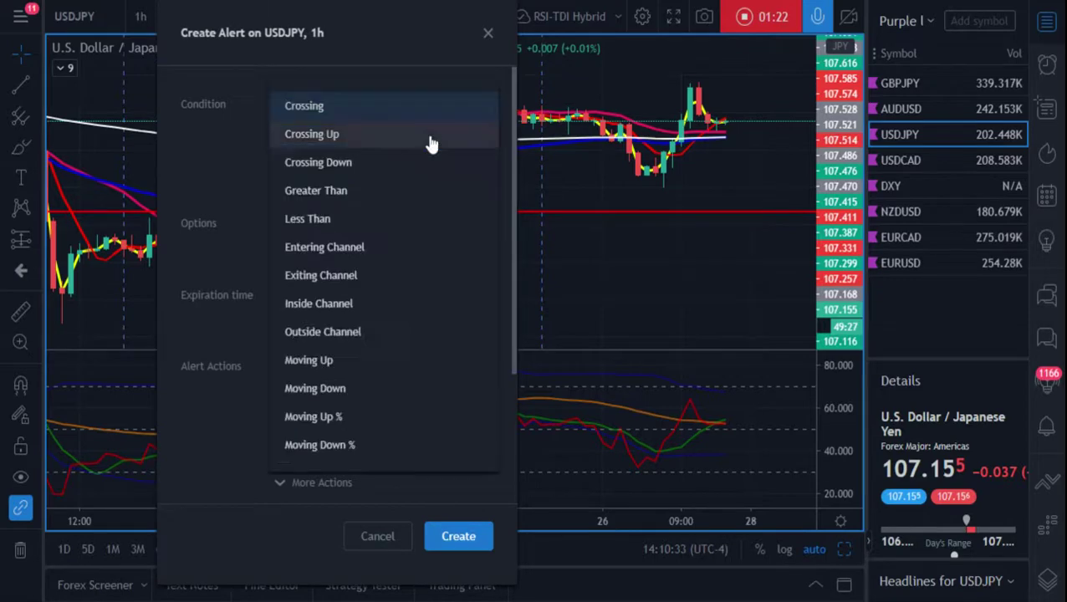
left_click(398, 50)
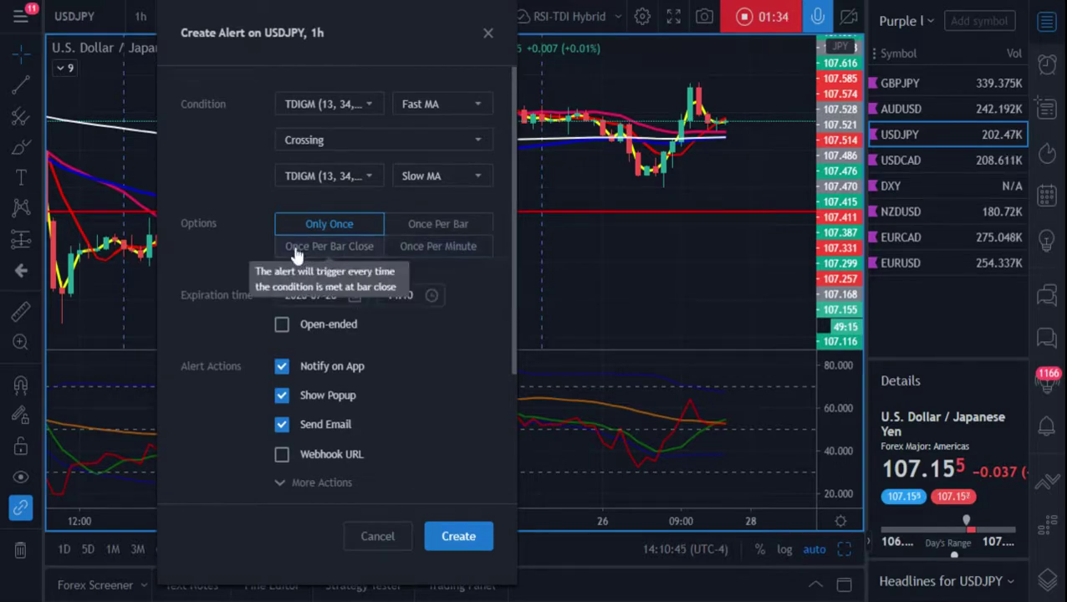
Set the alert to trigger Once Per Bar Close and review its expiration time, alert actions and message.
left_click(325, 247)
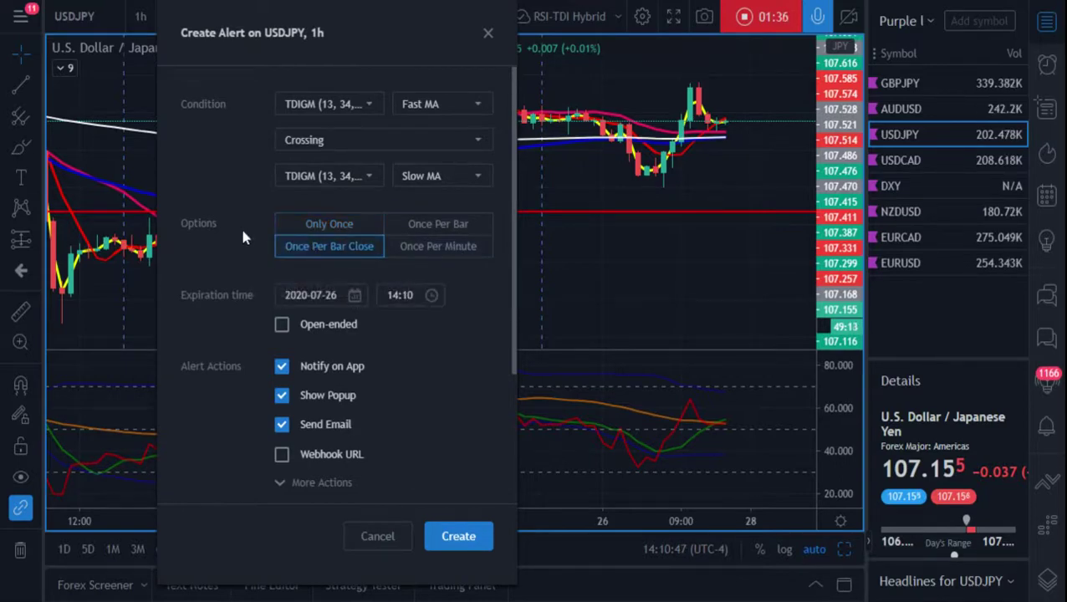
scroll(241, 225, "down", 1)
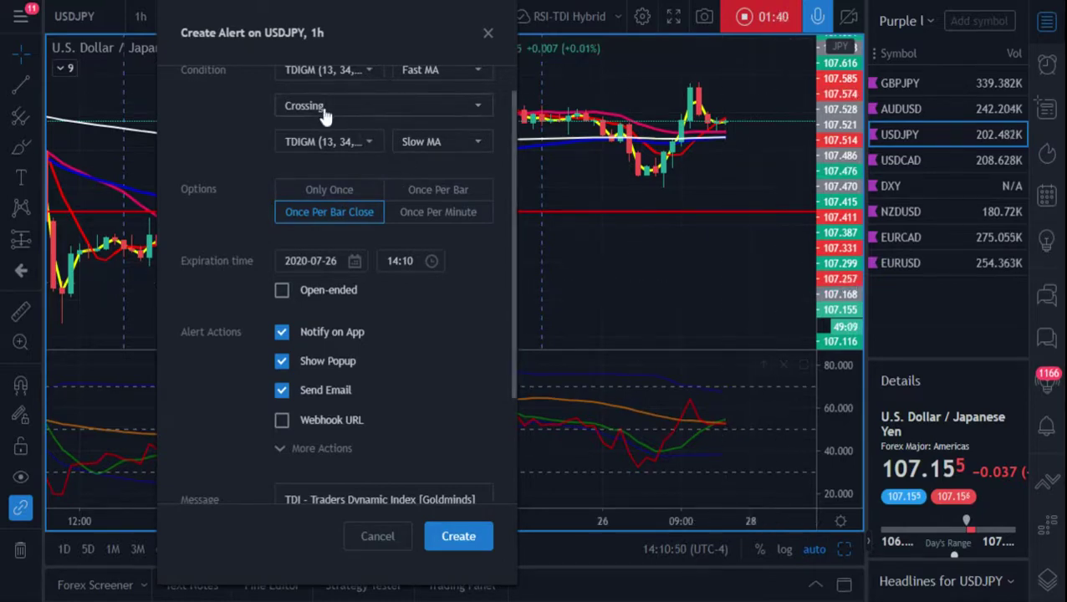
scroll(449, 323, "down", 4)
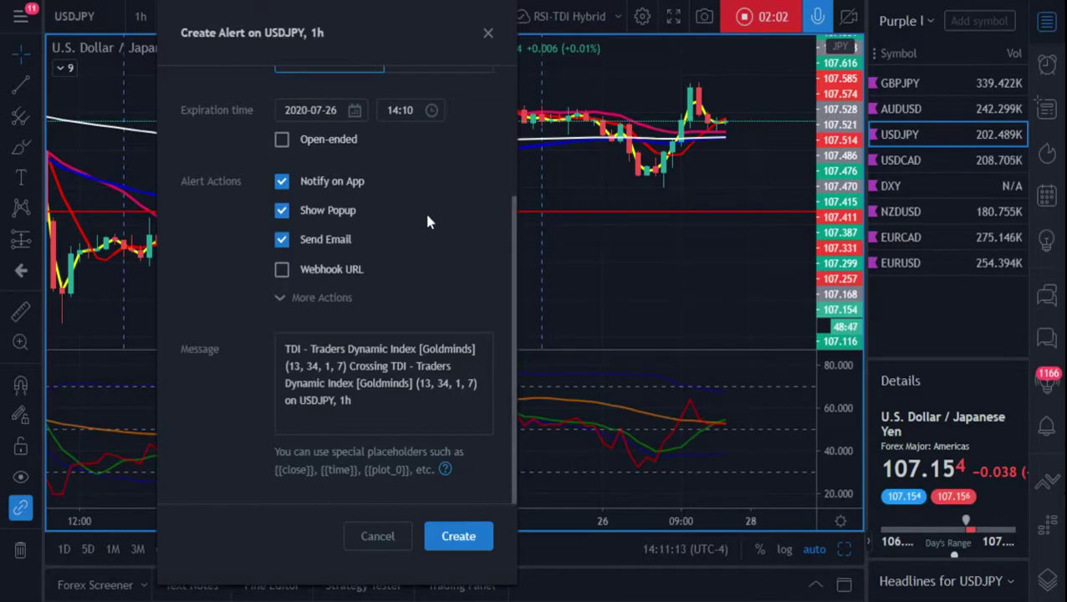
scroll(424, 210, "up", 3)
scroll(459, 297, "down", 3)
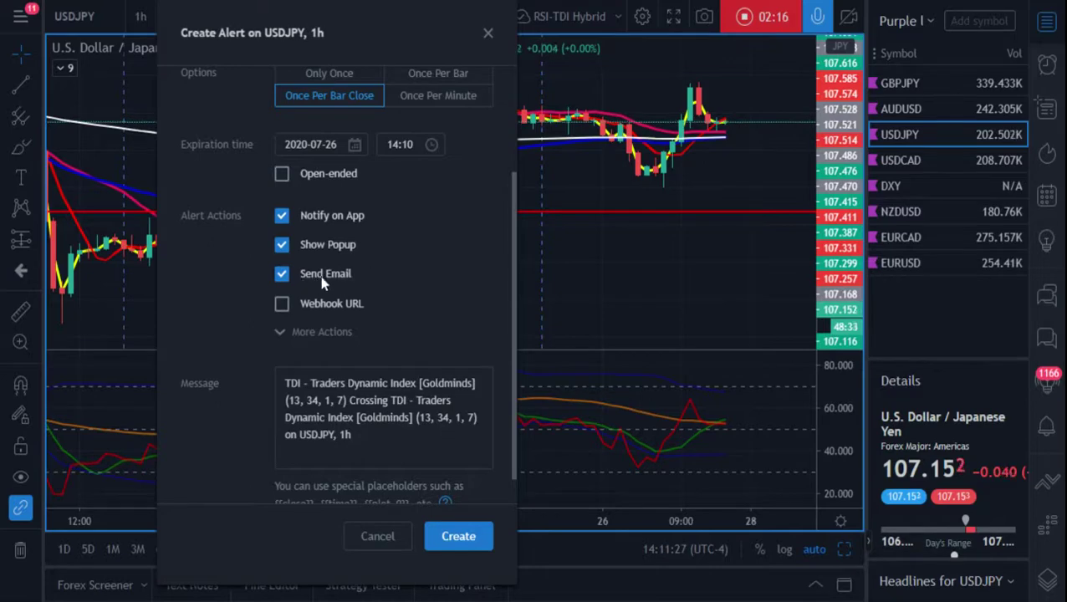
scroll(425, 249, "down", 1)
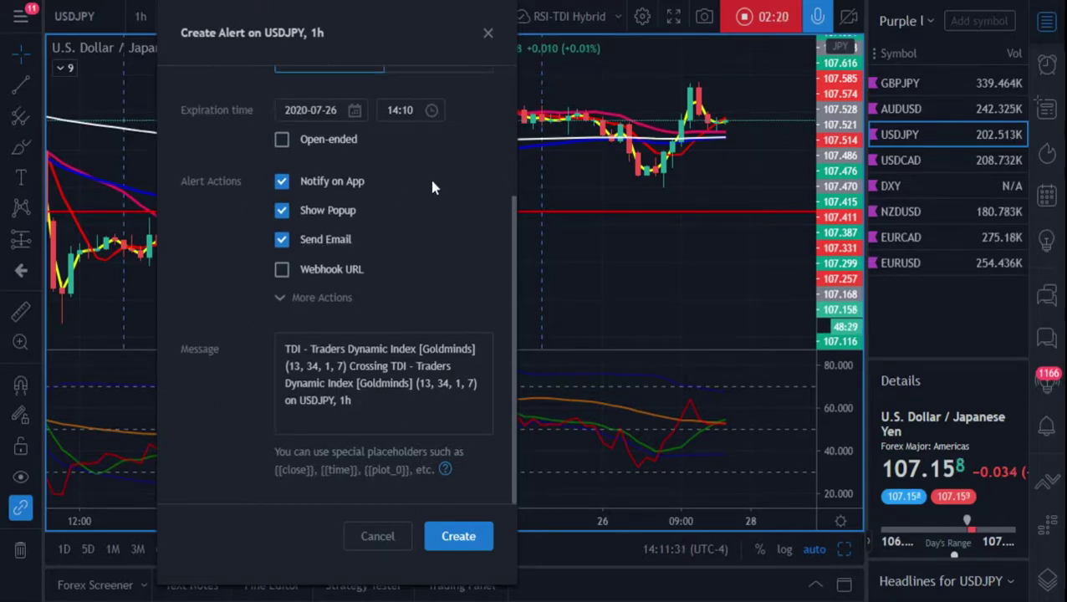
Change the alert message to "TDI - moving averages crossing on USDJPY, 1h" and create the alert.
left_click_drag(308, 348, 477, 383)
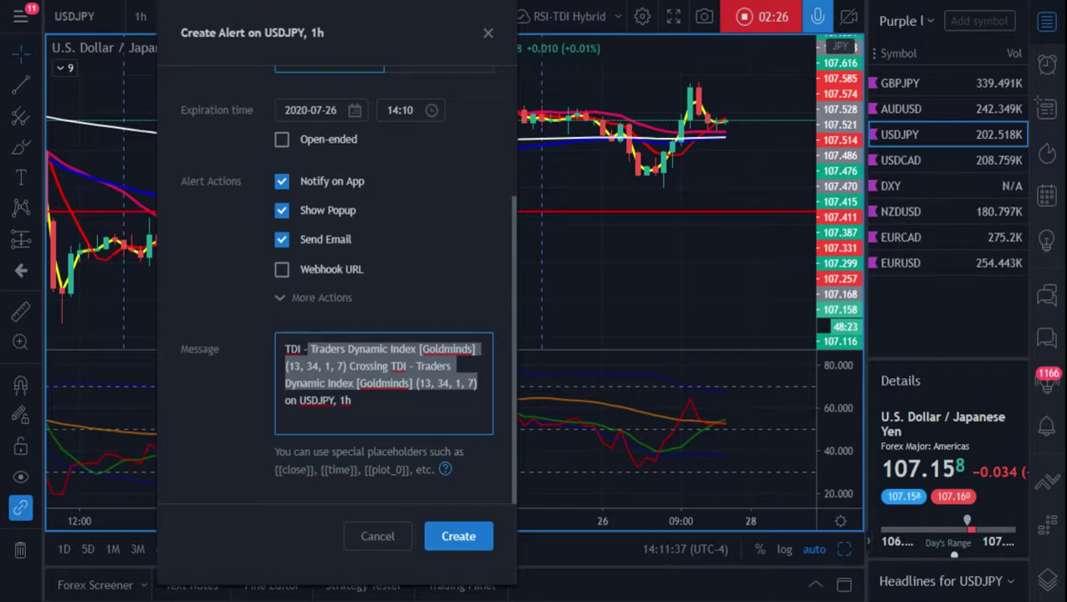
key("BackSpace")
type("moveing ")
type("ing averages")
type(" crossing")
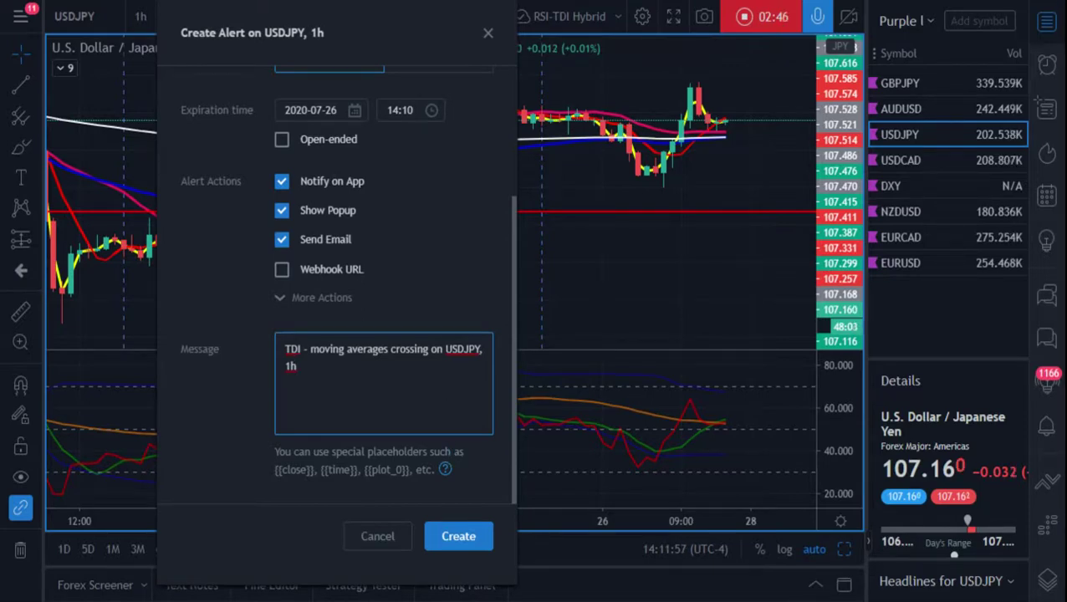
left_click(456, 542)
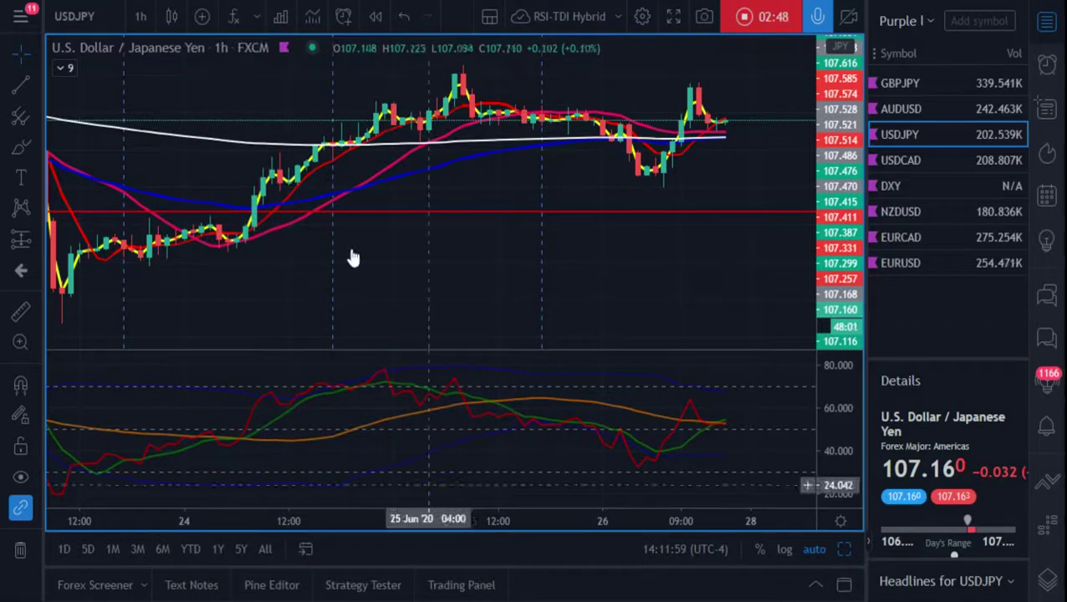
Show the list of alerts and inspect the details of the new moving averages alert.
left_click(1051, 69)
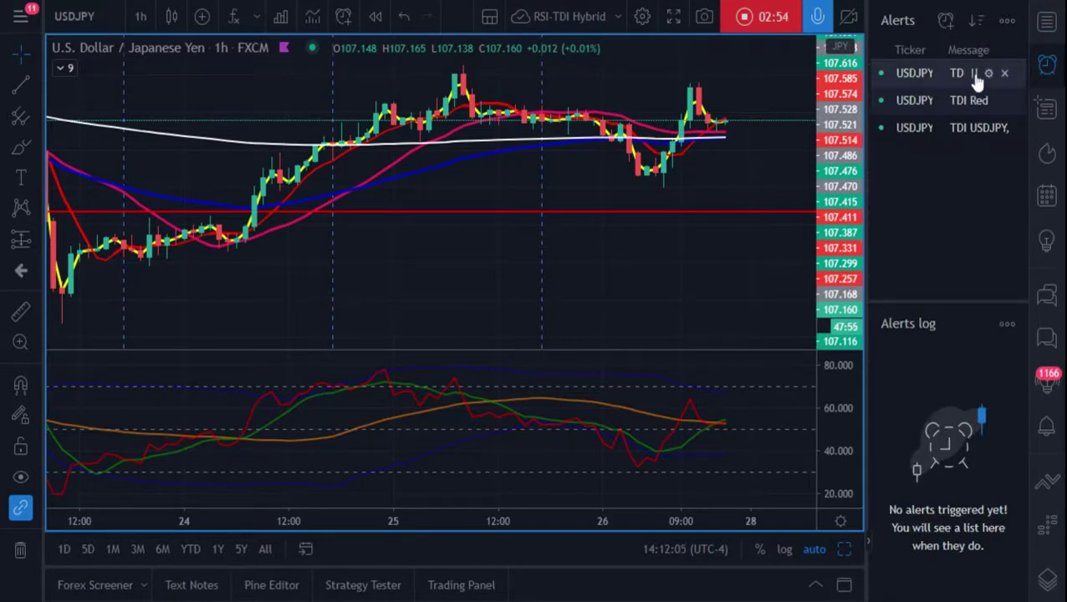
mouse_move(943, 78)
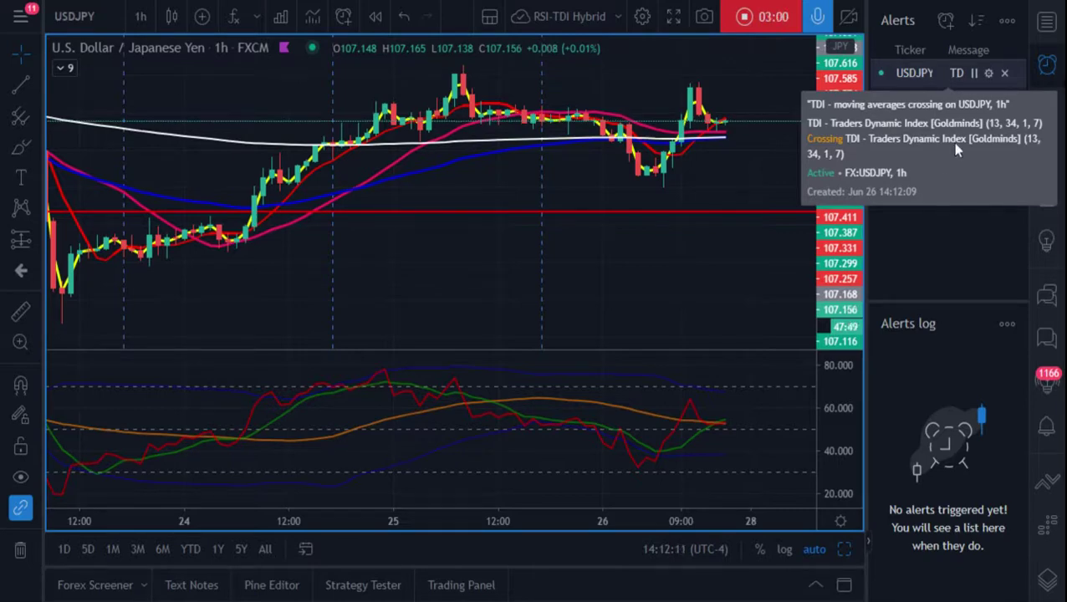
mouse_move(938, 106)
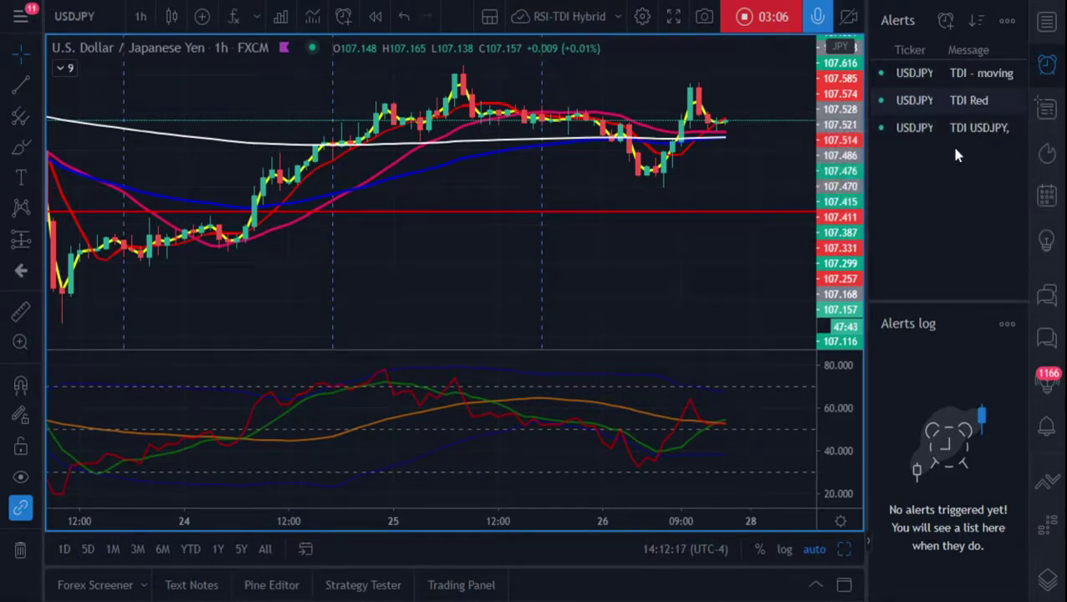
Open the moving averages crossing alert for editing, review its settings and message, and save it.
left_click(990, 76)
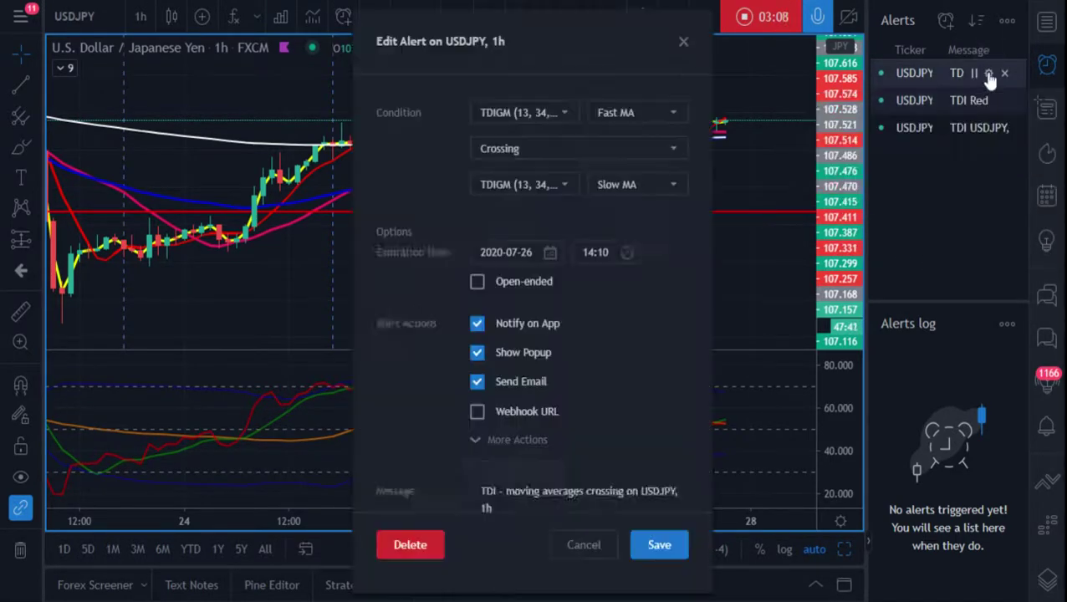
scroll(647, 322, "down", 2)
scroll(651, 328, "down", 1)
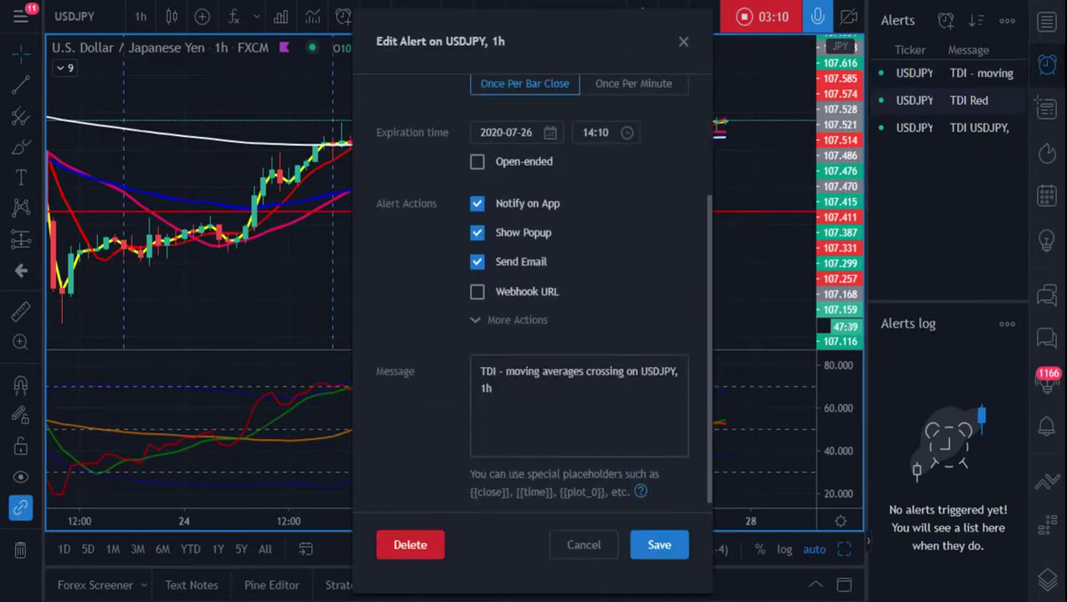
left_click(655, 545)
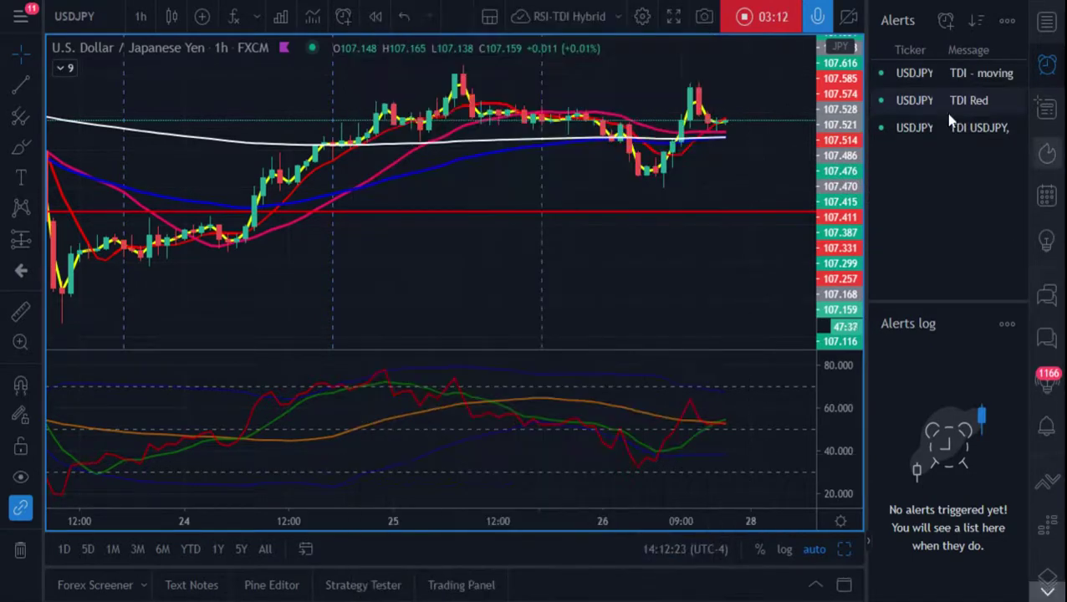
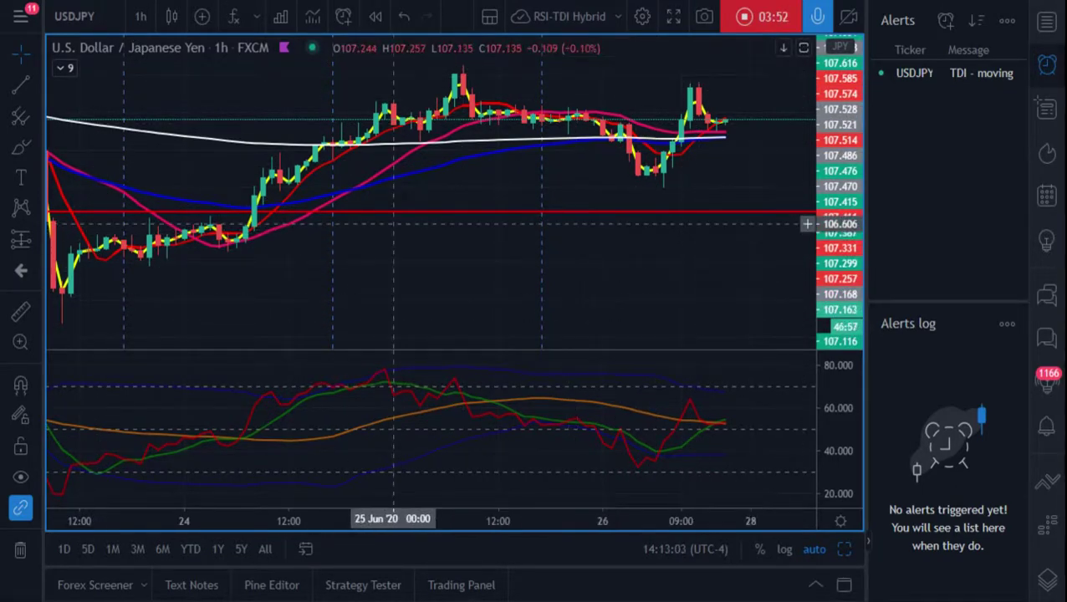
Place a text label below the candles at about 25 Jun '20 01:00, starting with "FB Page @" and the Facebook handle.
left_click(21, 177)
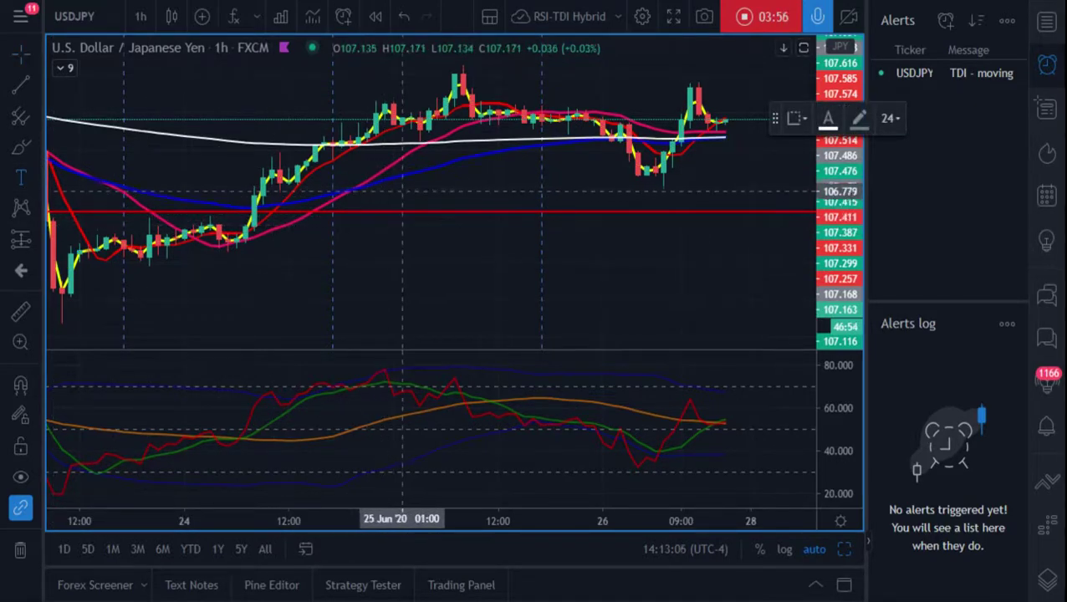
left_click(405, 205)
double_click(431, 208)
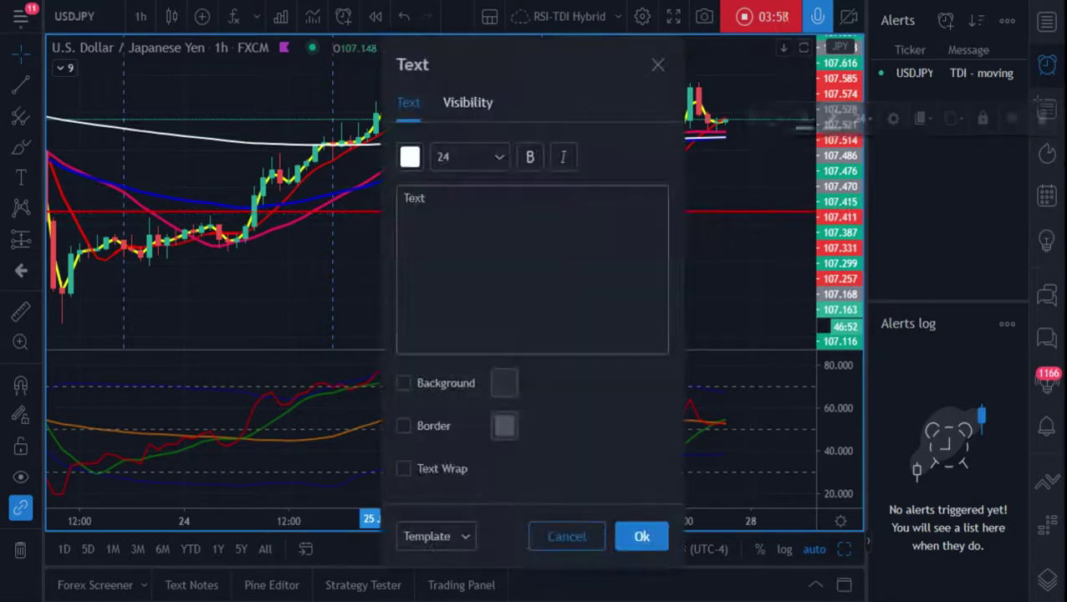
type("FB ")
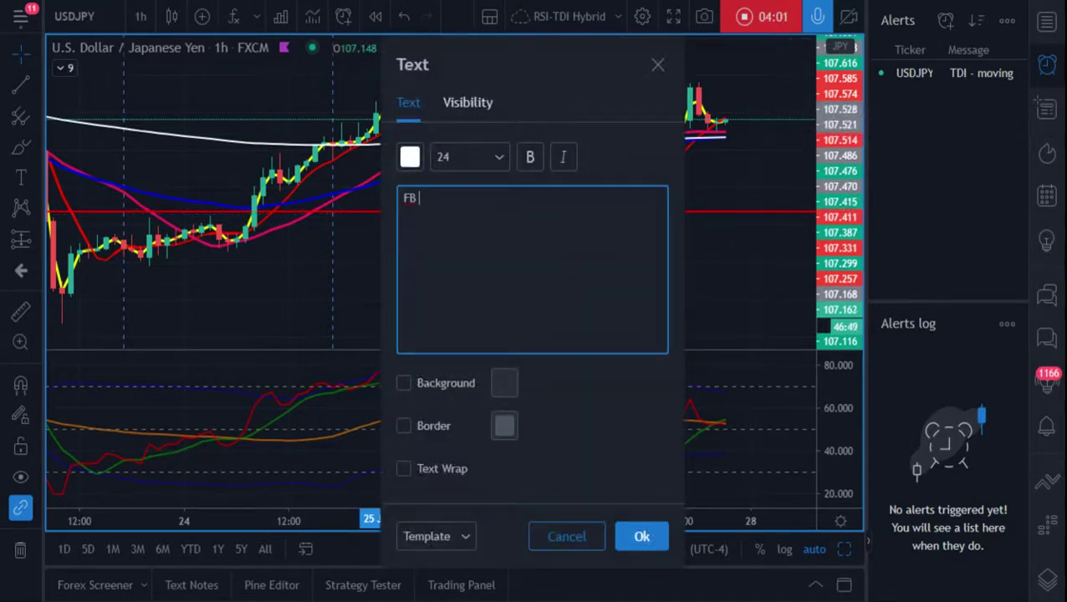
type("@ IAMTrinettaBurrell")
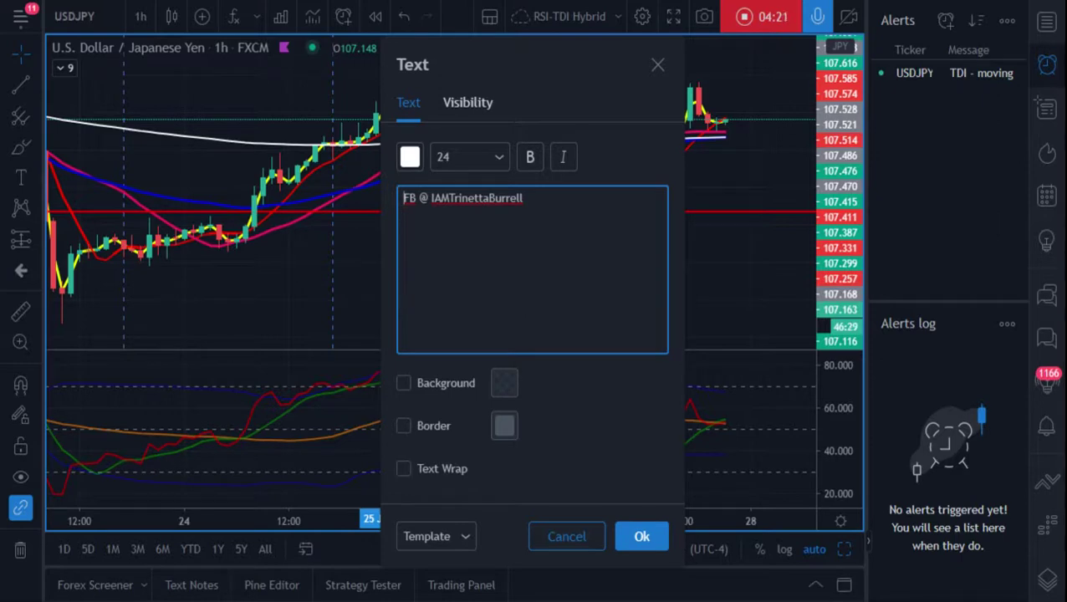
type("Page")
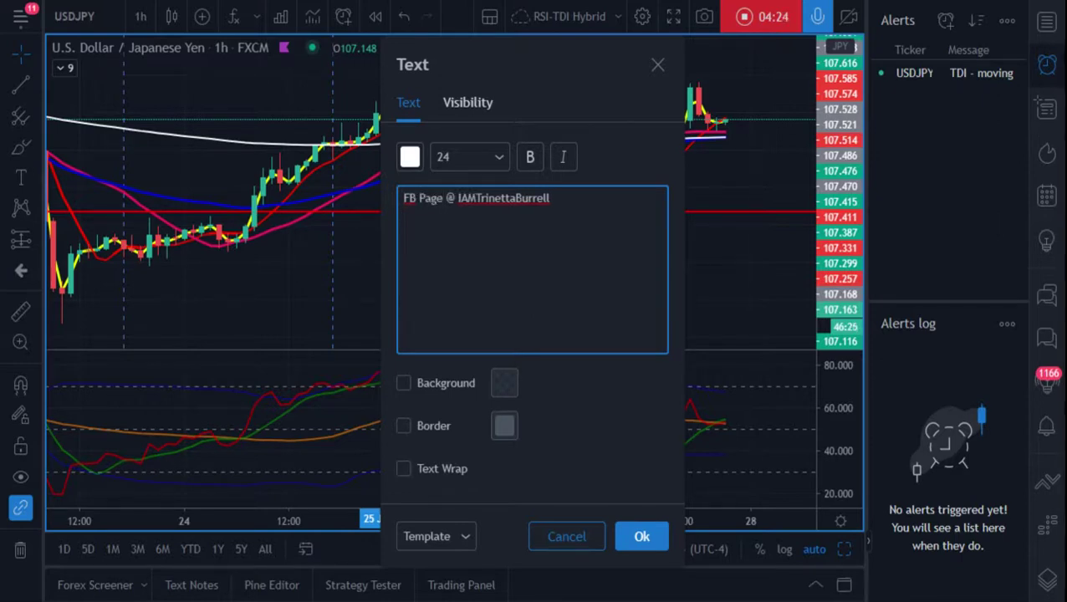
Add a second line to the label text with "IG @" followed by the Instagram handle.
key("Return")
type("IG @IAMTrinetaB")
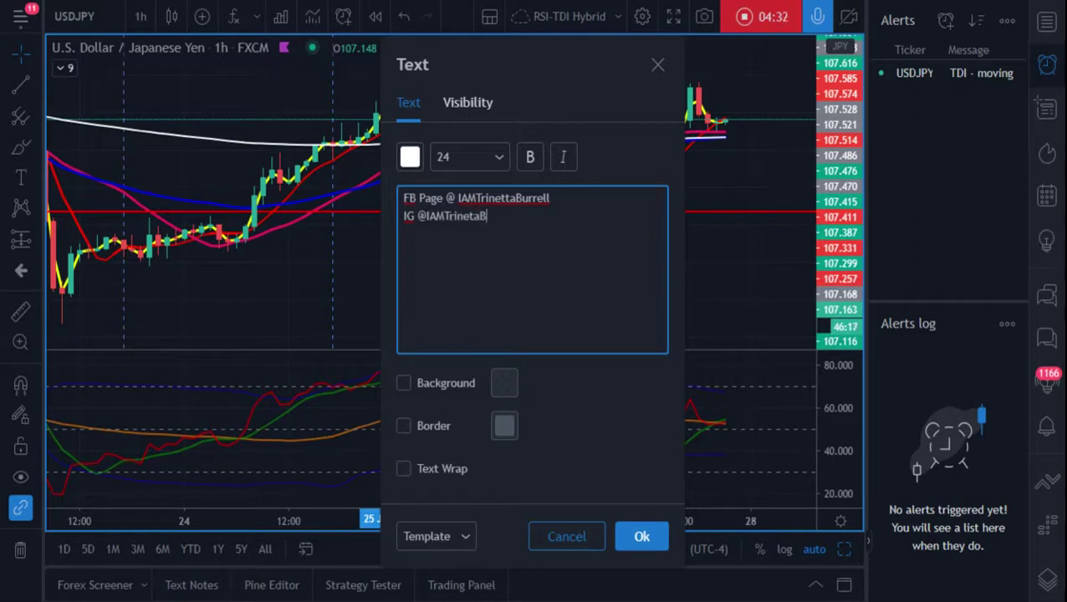
type("taBurr")
type("ell")
Add the lines "Discord Group" and "Telegram channel" below the Instagram line of the label text.
type("Discor")
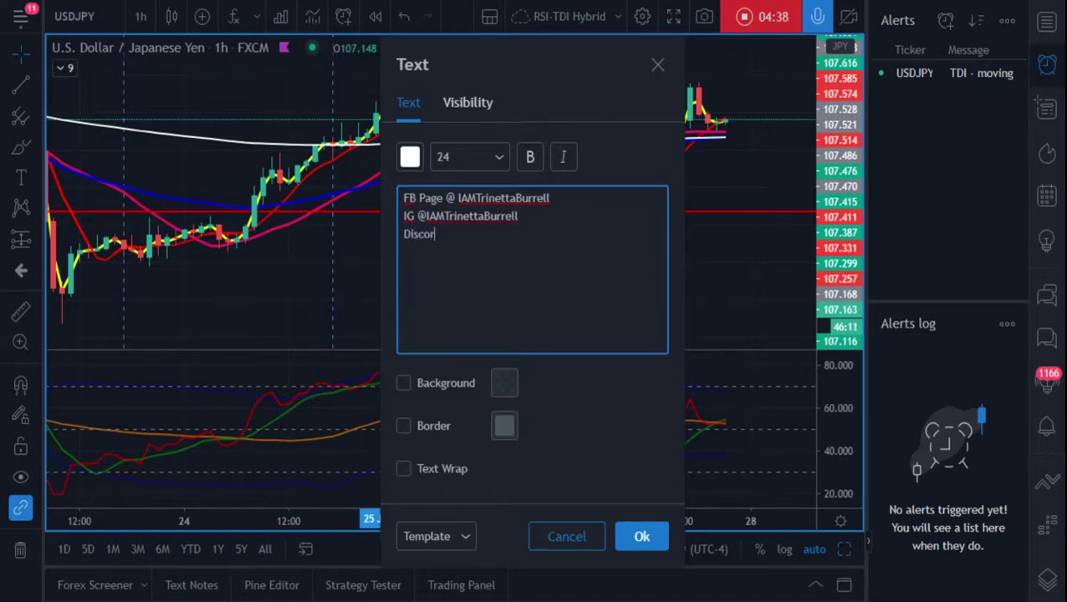
type("d Group")
key("Return")
type("Telegra")
key("BackSpace")
key("BackSpace")
key("BackSpace")
key("BackSpace")
type("eg")
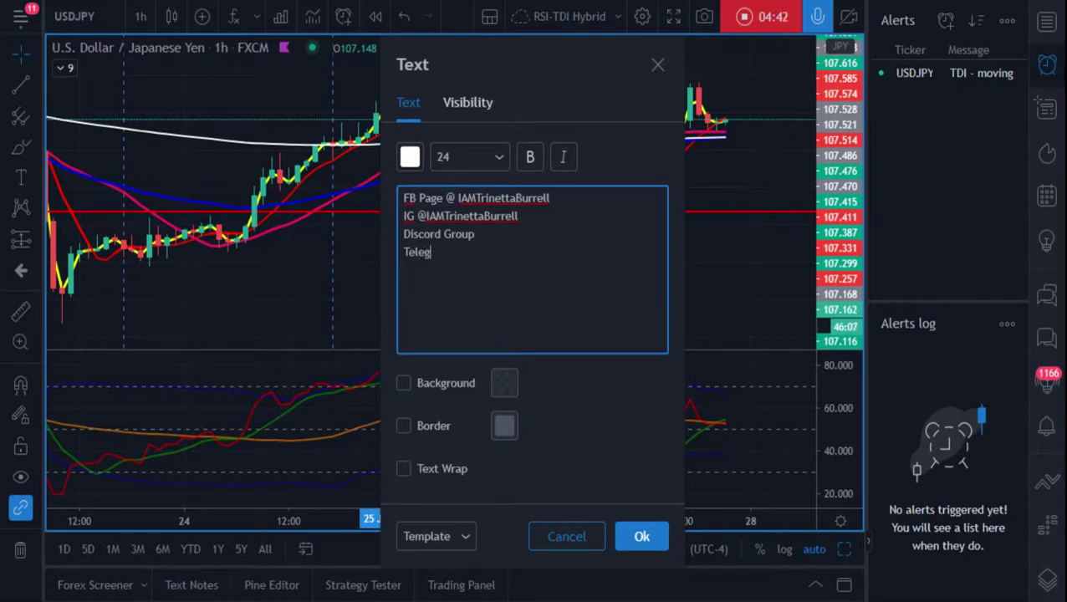
type("ram Group")
key("BackSpace")
key("BackSpace")
key("BackSpace")
type("channel")
Add a final line reading "FB Group Page & Messenger" to the label text.
key("Return")
type("FB")
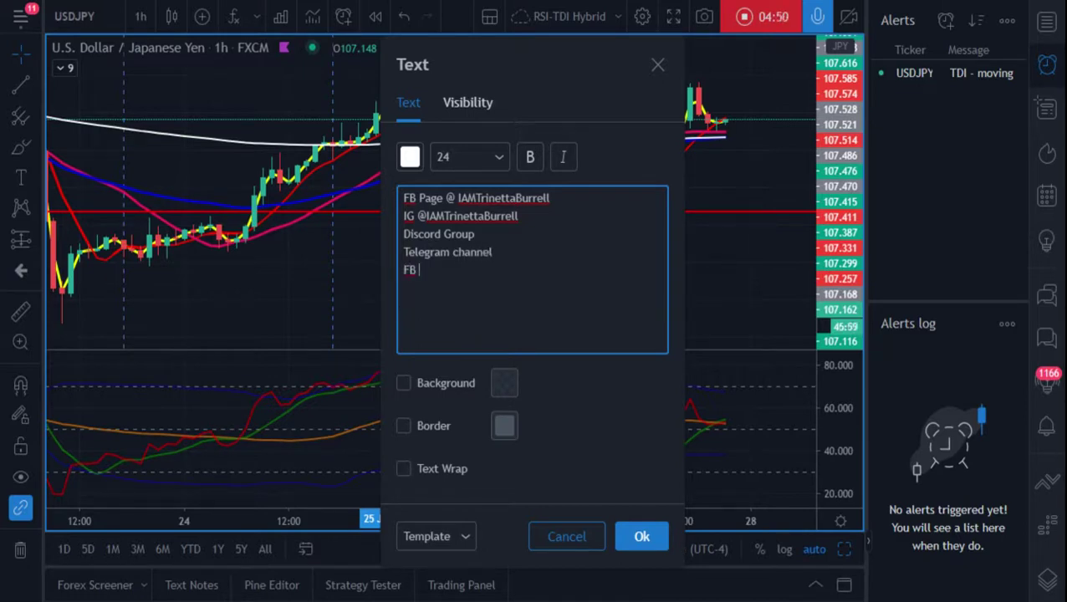
type(" P")
type("Grouo")
type(" Page ")
type("&")
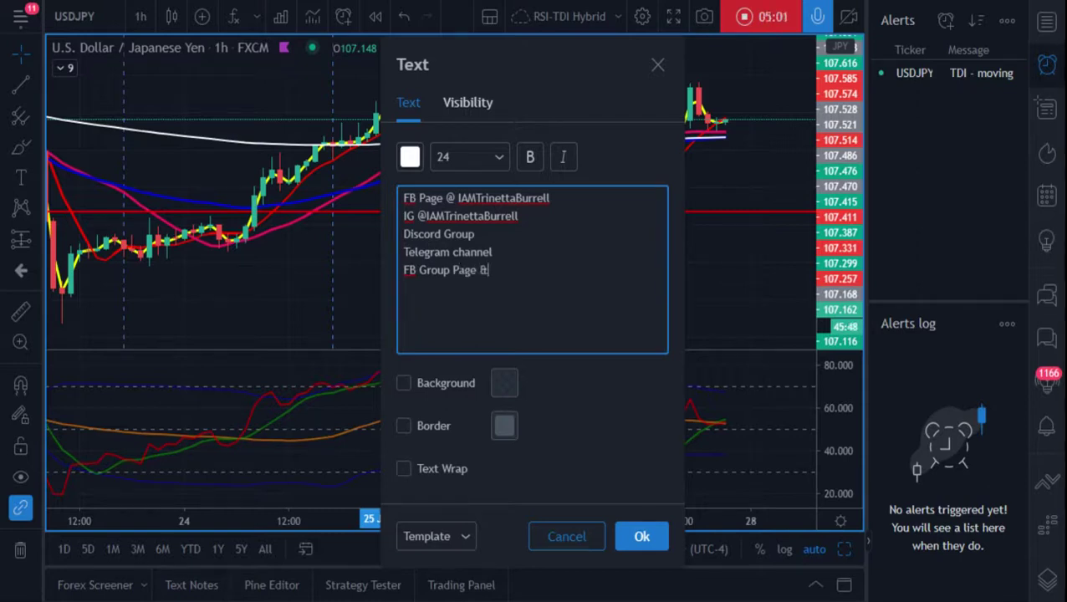
type(" Messenger")
Extend the Discord Group line of the label with " - Strategies, settings, indicators".
type(" Str")
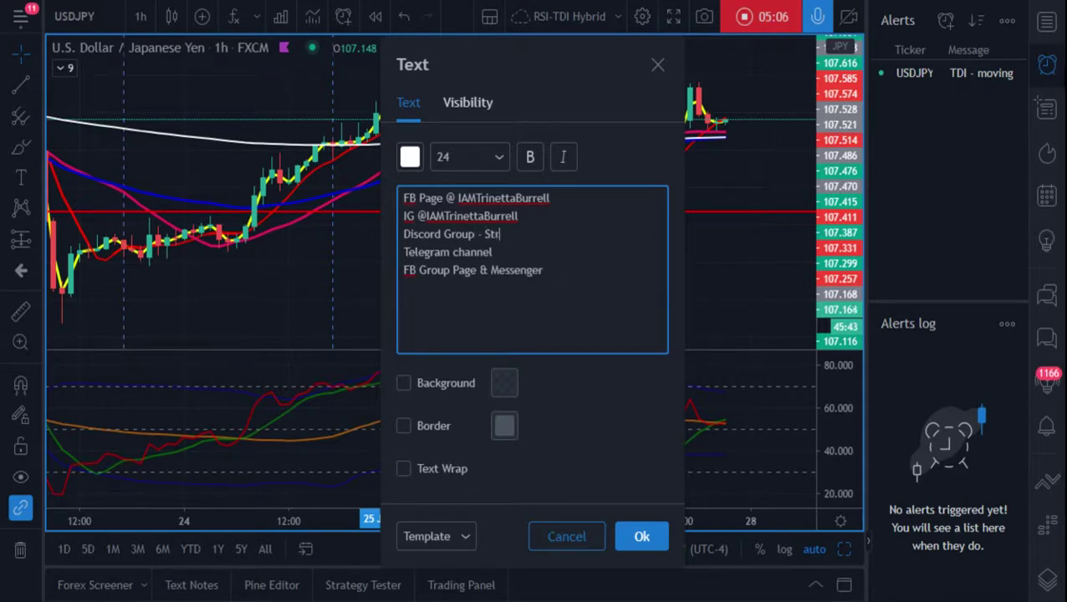
type("ategies, settings, ")
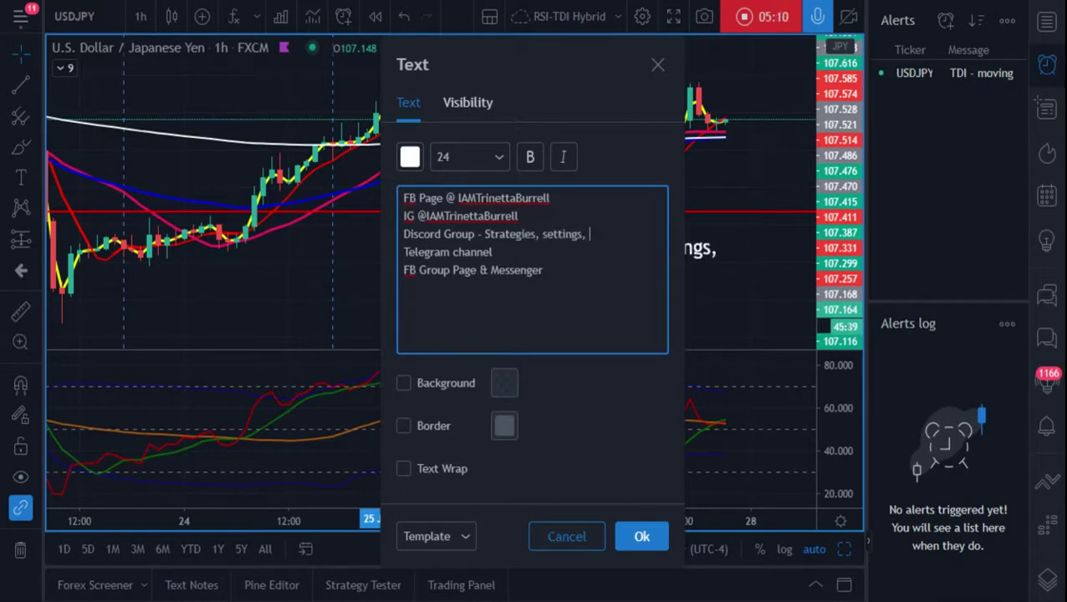
type("indicators")
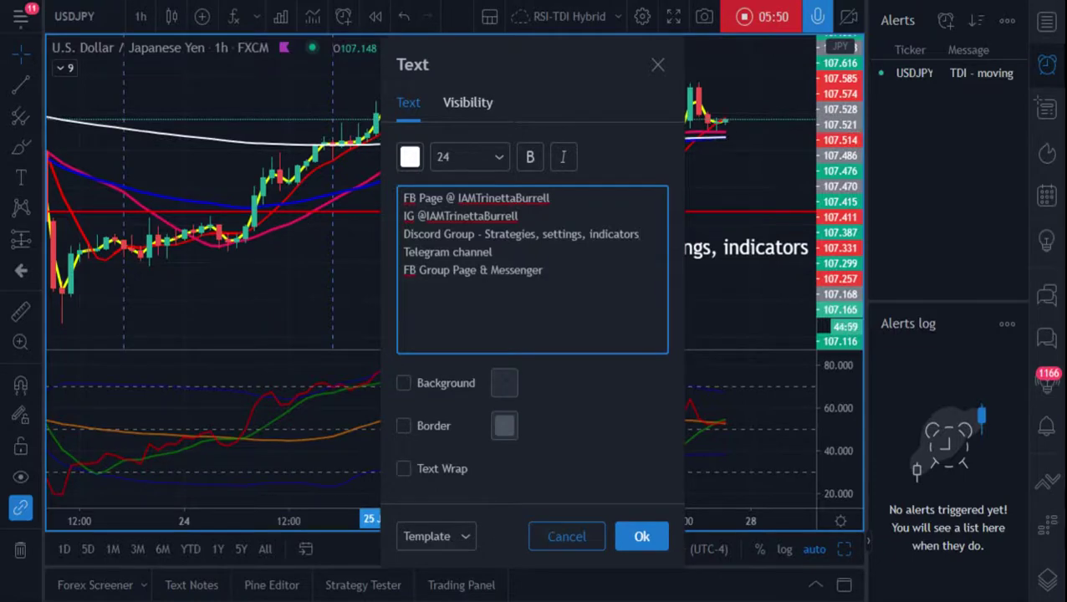
Apply the label text and move the label back in time to about 24 Jun '20 14:00 on the chart.
left_click(405, 287)
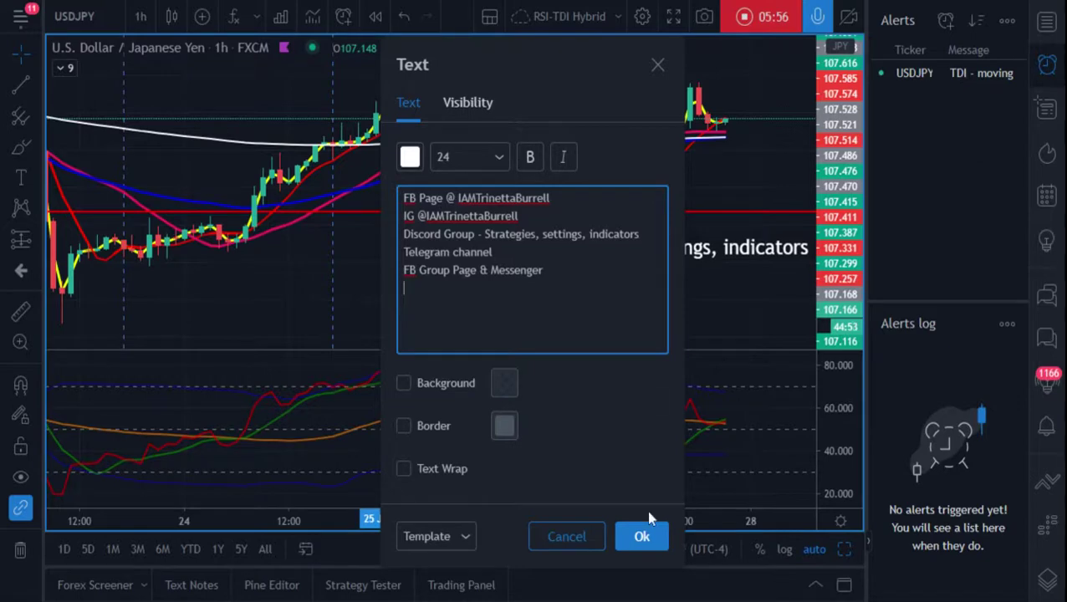
left_click(627, 543)
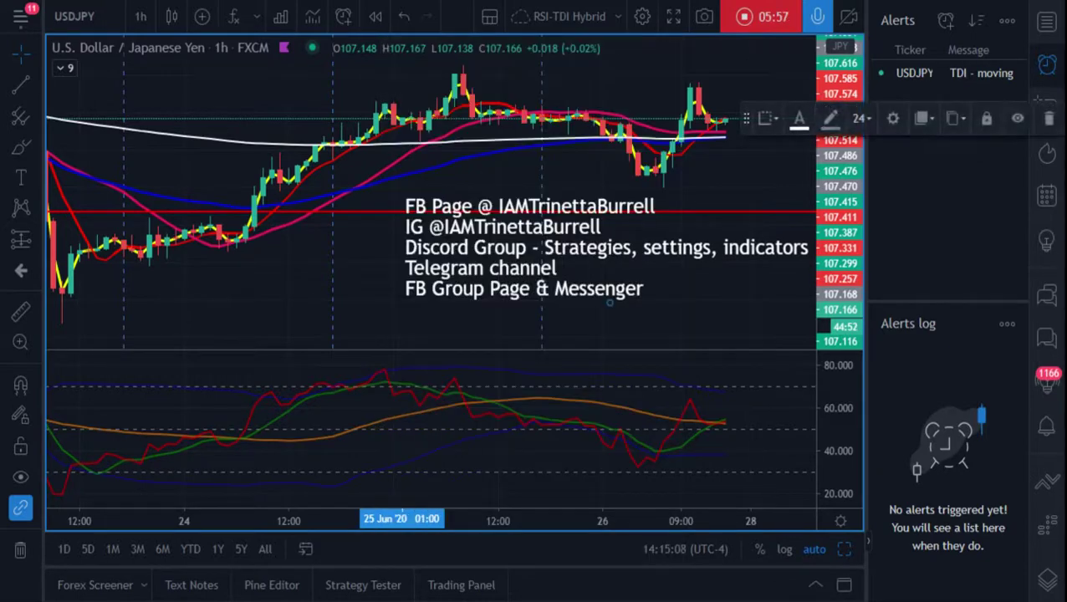
left_click_drag(490, 248, 357, 241)
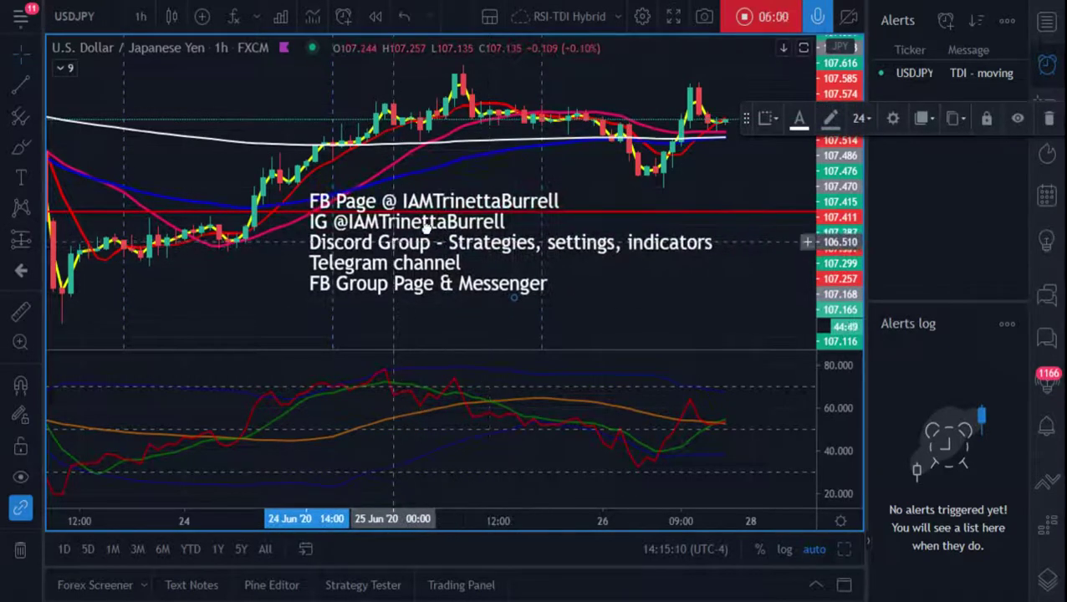